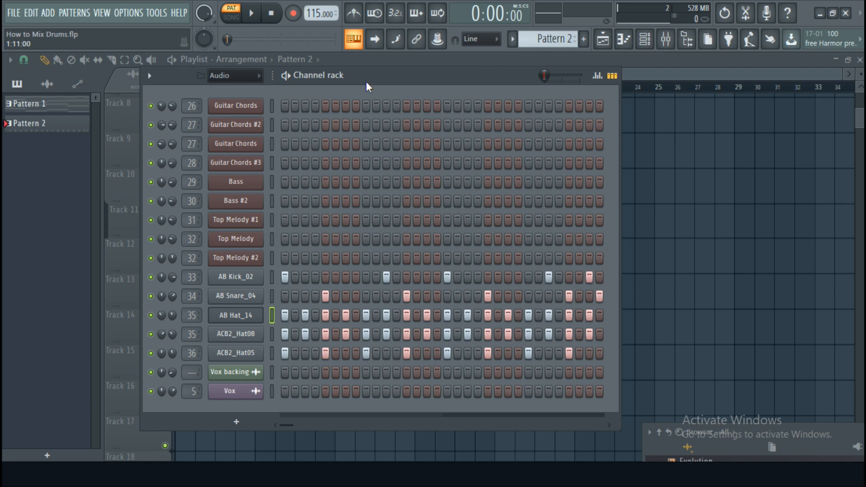
- Play Pattern 2 through once, and look over the kick, snare and hat tracks in the mixer
click(251, 13)
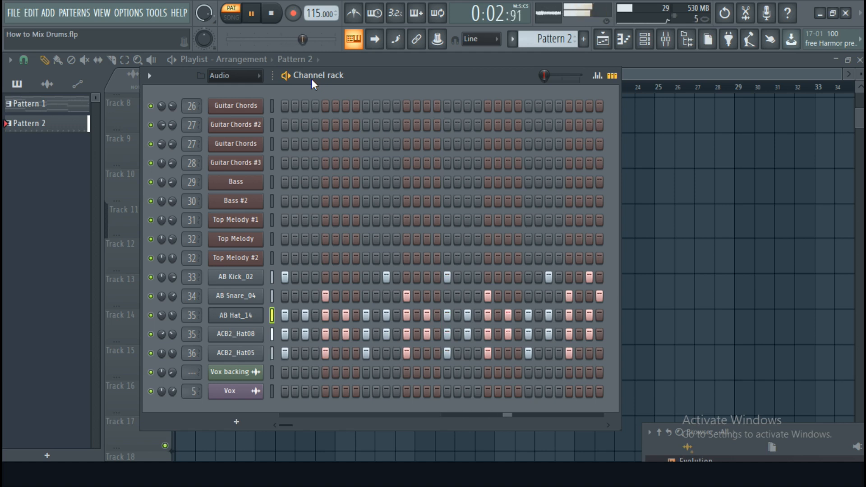
click(272, 15)
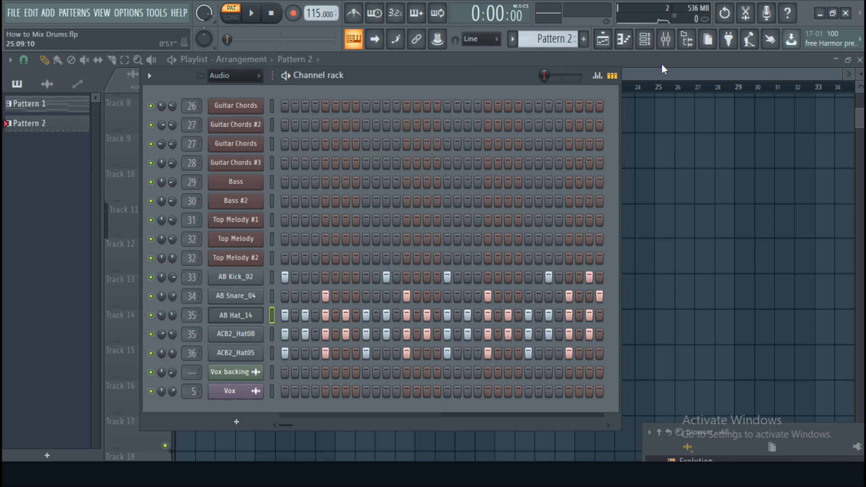
click(665, 38)
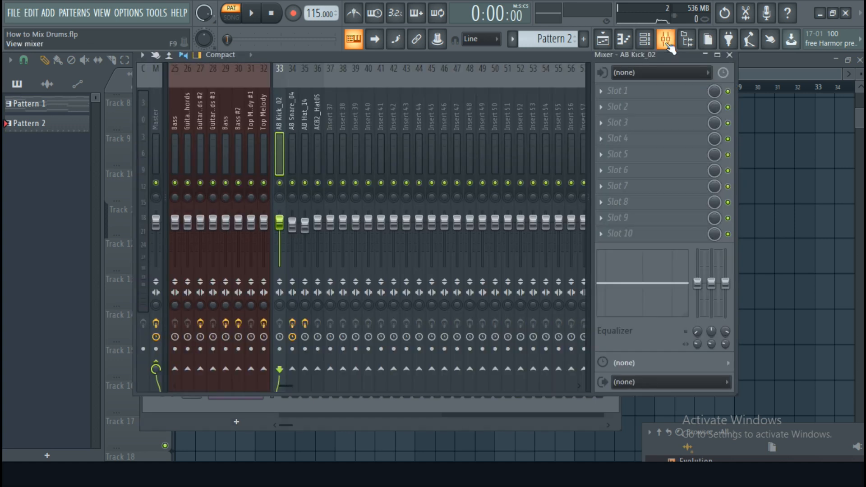
click(290, 131)
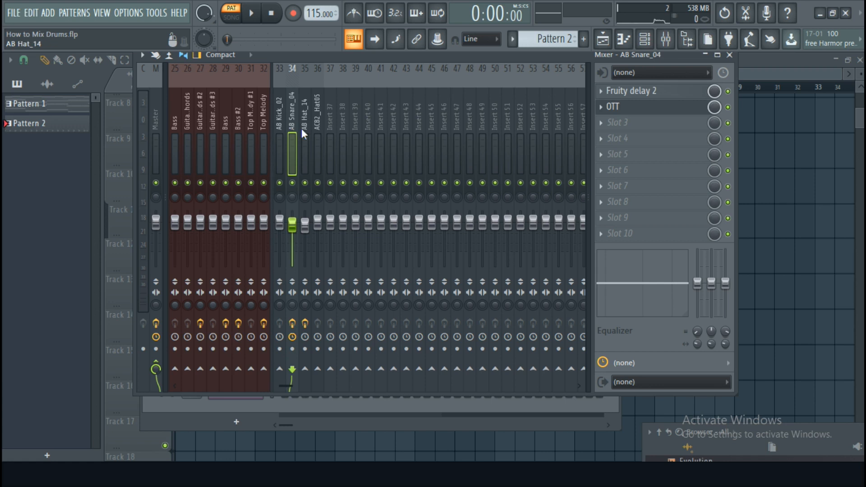
click(301, 129)
click(316, 128)
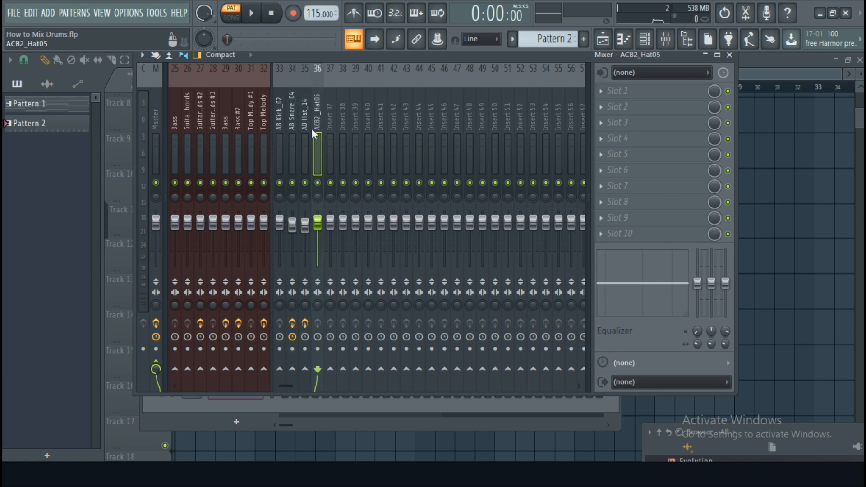
- Route the AB Kick_02 and AB Snare_04 mixer tracks to Insert 37 as additional sends
click(281, 121)
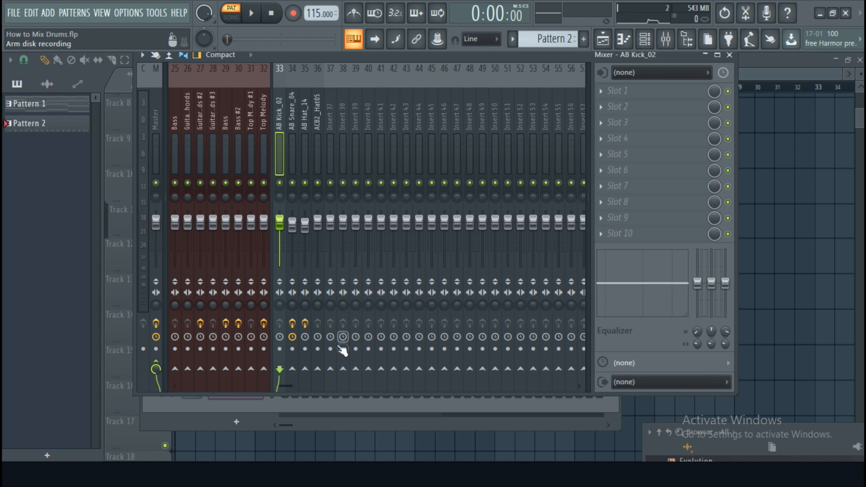
right_click(331, 370)
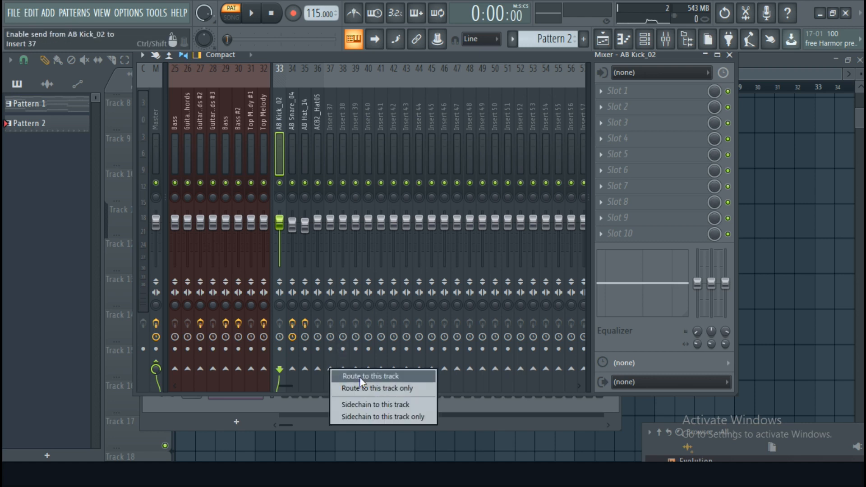
click(359, 377)
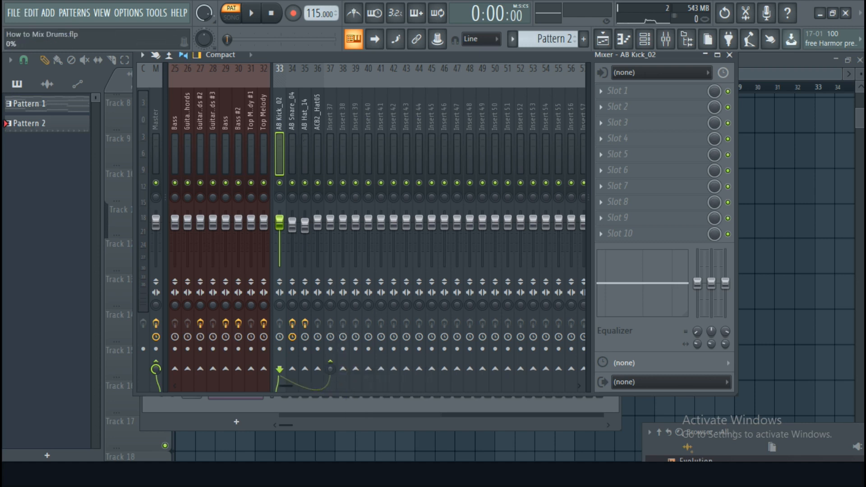
click(289, 119)
right_click(328, 369)
click(342, 374)
- Route the AB Hat_14 and ACB2_Hat05 mixer tracks to Insert 37 as additional sends
click(303, 124)
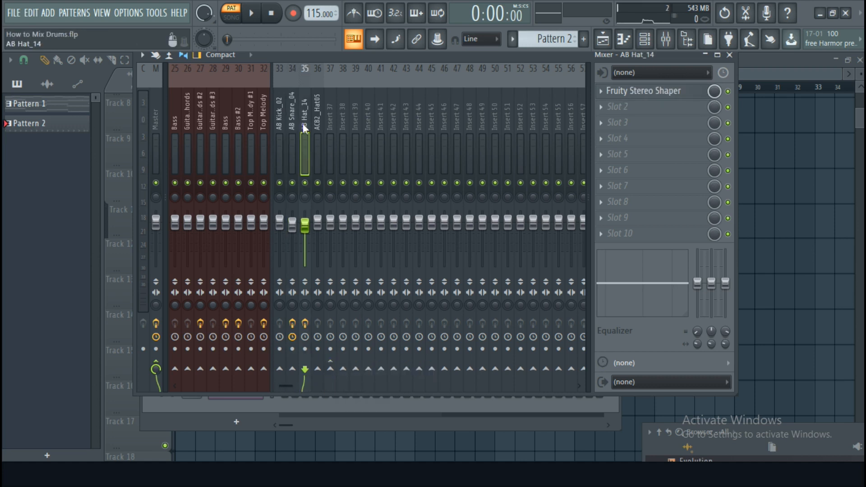
right_click(333, 368)
click(349, 375)
click(319, 121)
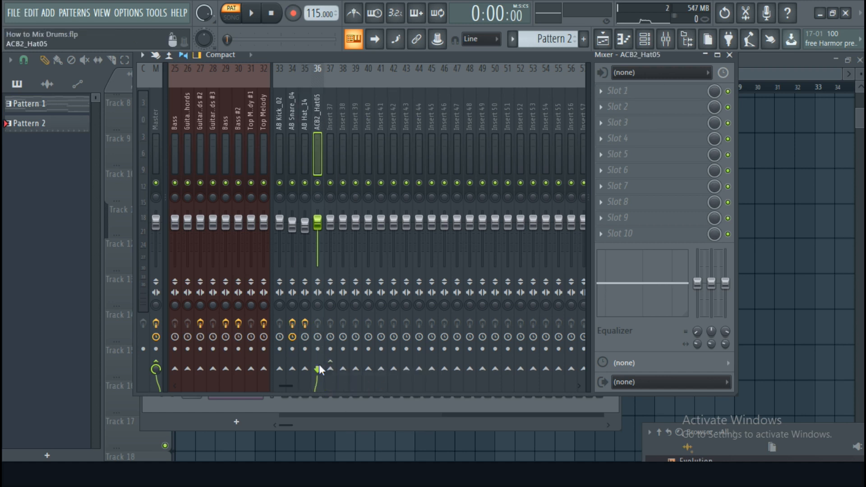
right_click(332, 370)
click(361, 380)
- Rename mixer track Insert 37 as Drums Reverb
right_click(332, 119)
click(361, 79)
text(Dr)
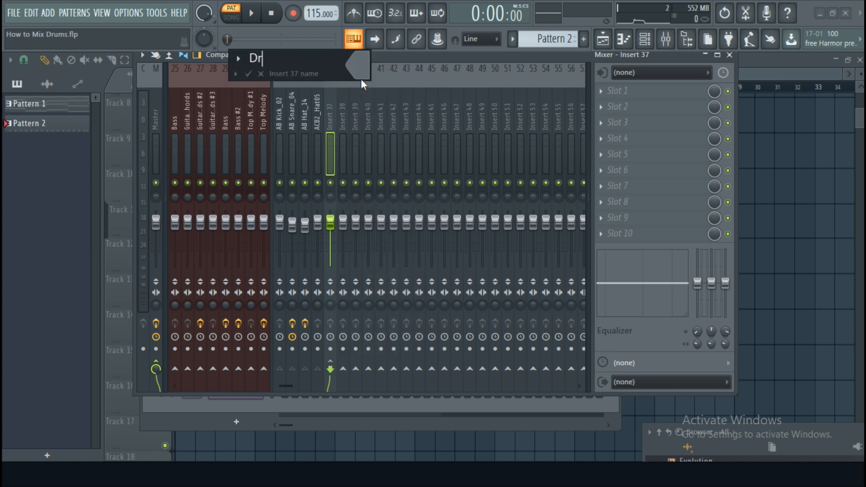
text(ums Reverb)
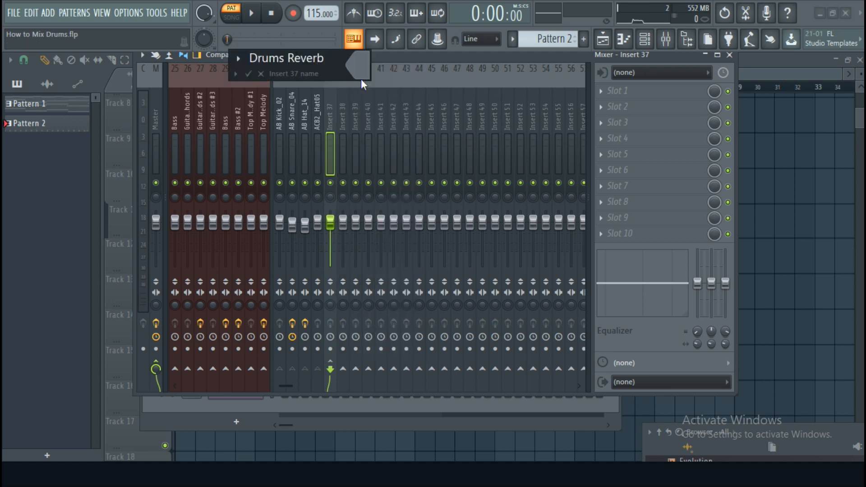
key(Return)
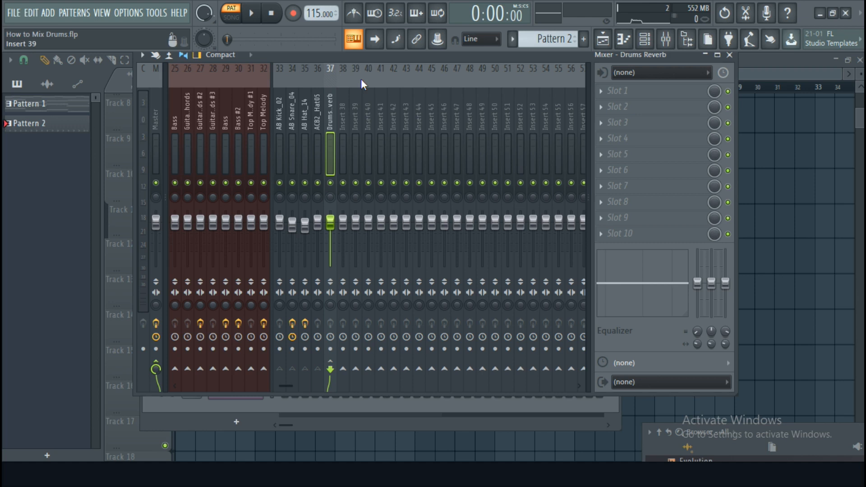
- Load Fruity Reeverb 2 in the Drums Reverb track's first slot, with dry at minimum, wet at maximum and a larger room size
click(626, 91)
click(421, 373)
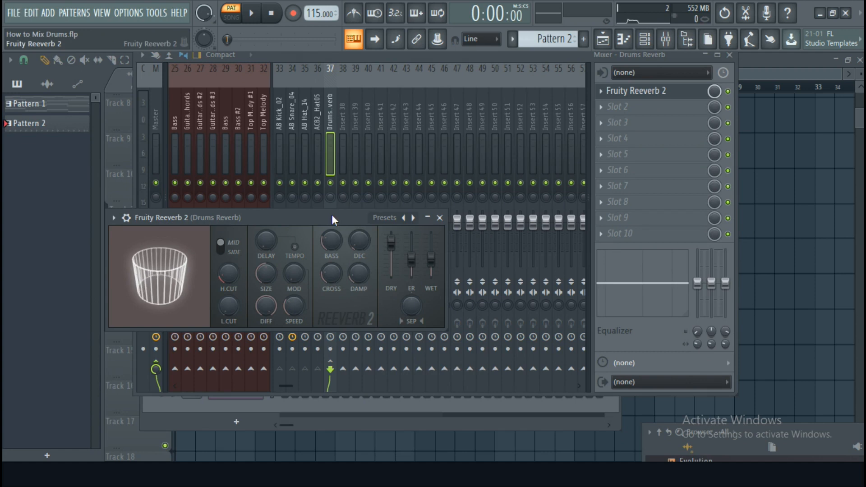
drag(391, 239, 431, 240)
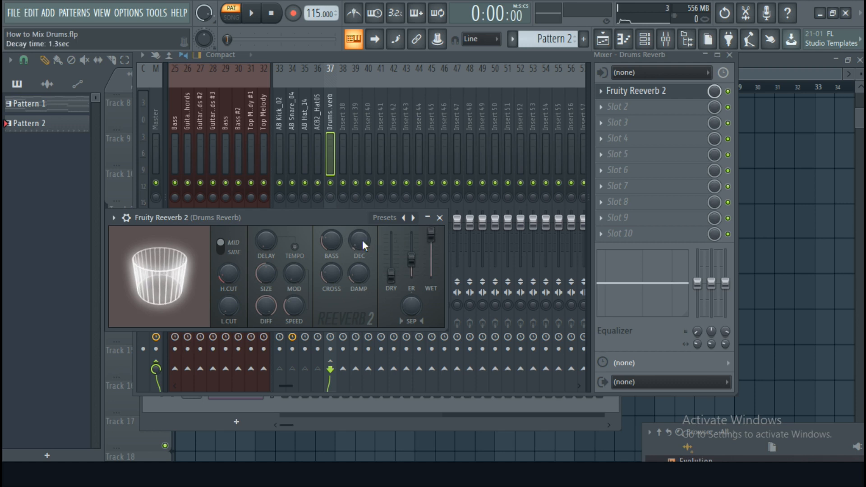
mouse_move(266, 273)
mouse_down()
mouse_move(266, 259)
mouse_move(269, 277)
mouse_up()
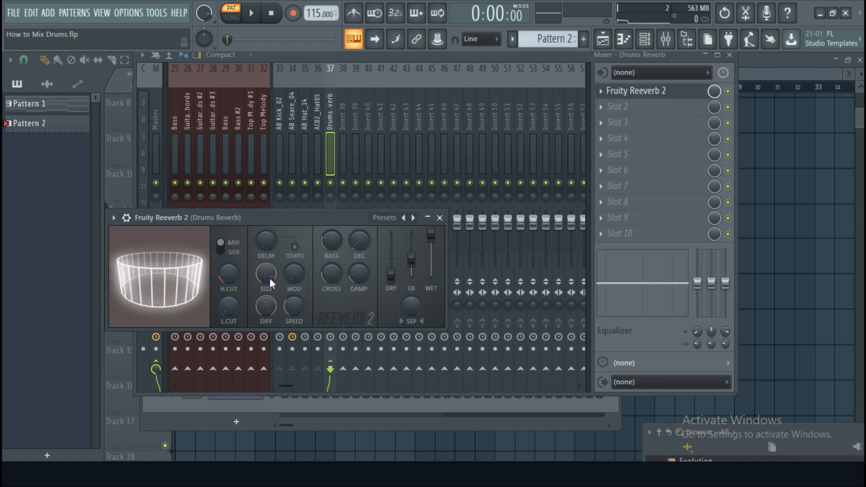
drag(242, 298, 242, 277)
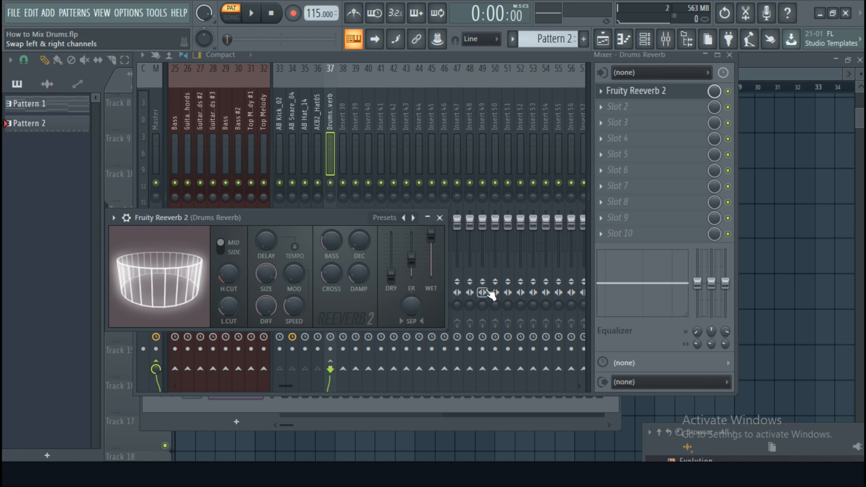
click(440, 219)
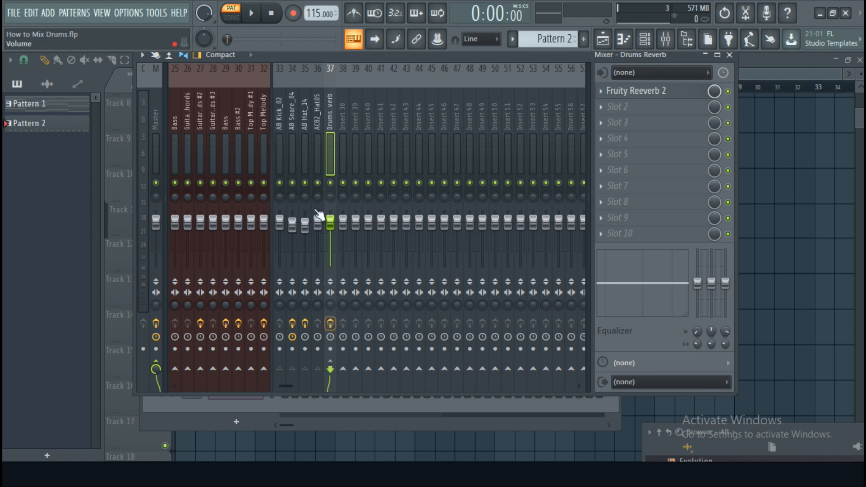
- With the pattern playing, raise the AB Kick_02 send to Drums Reverb slightly
click(283, 120)
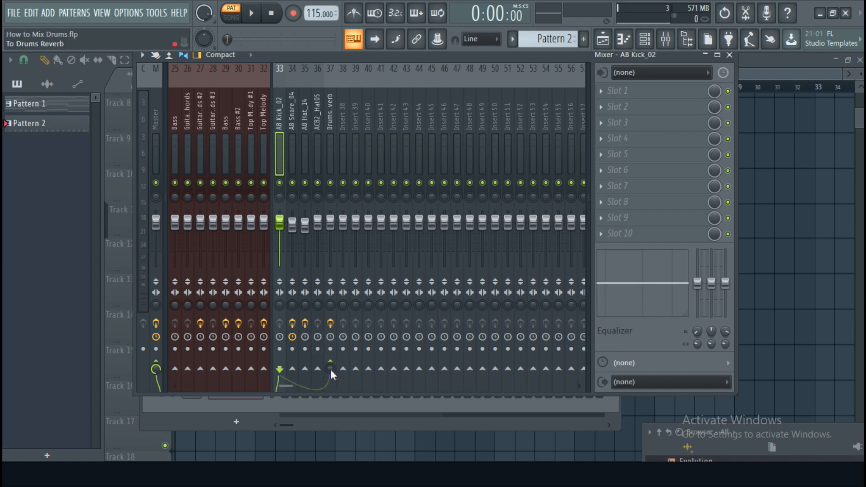
click(253, 16)
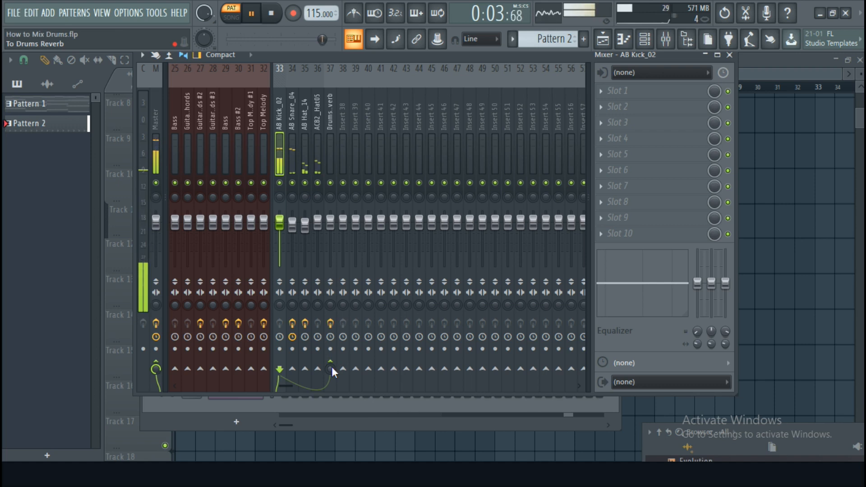
drag(332, 366, 333, 364)
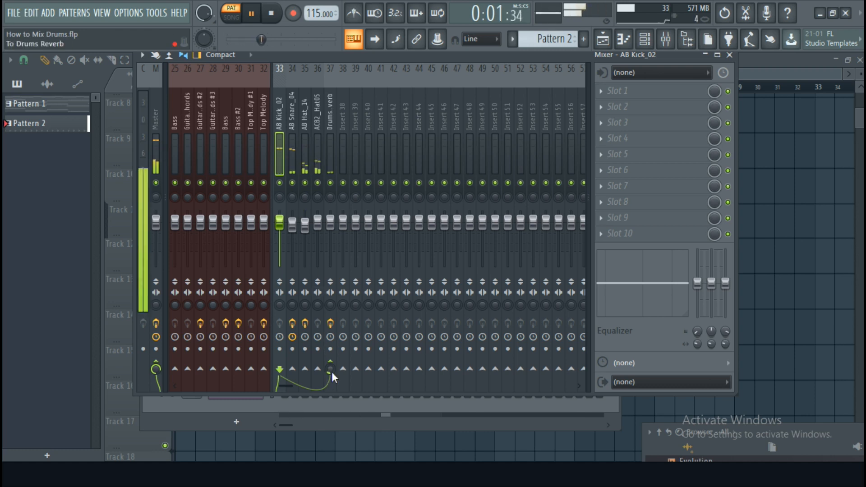
- Set the AB Snare_04 send level to Drums Reverb to 54%
click(294, 121)
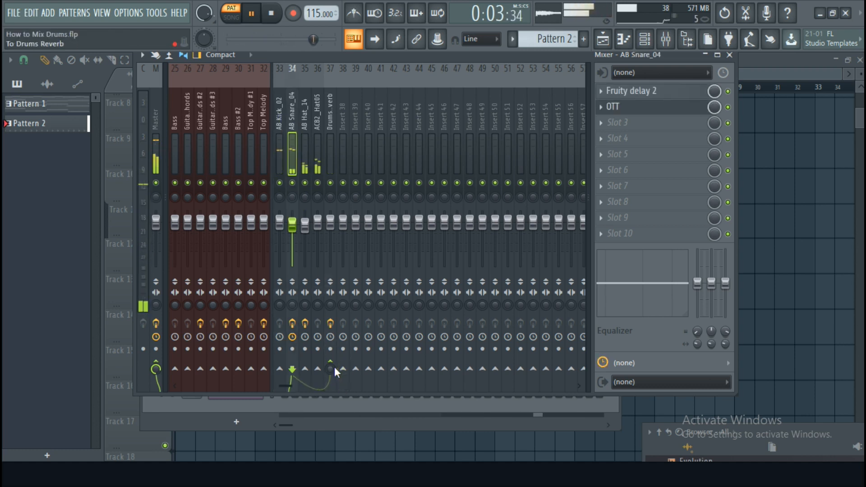
scroll(334, 367, up, 3)
click(335, 367)
drag(334, 367, 334, 368)
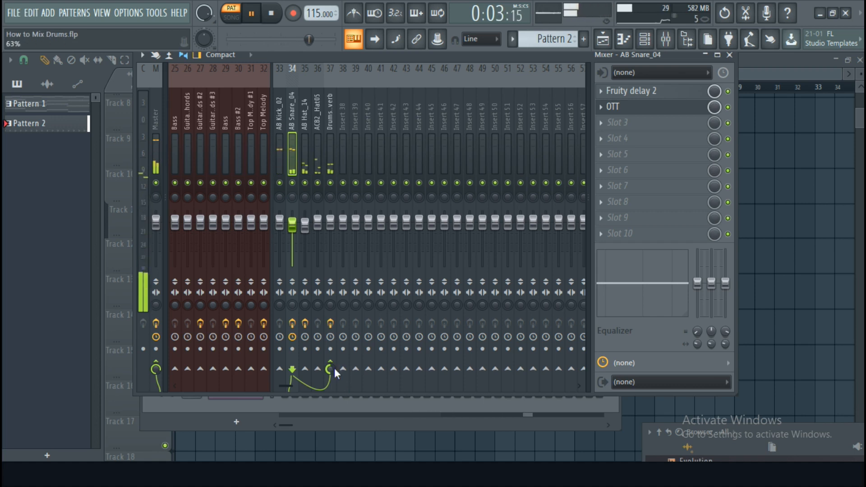
scroll(334, 368, down, 3)
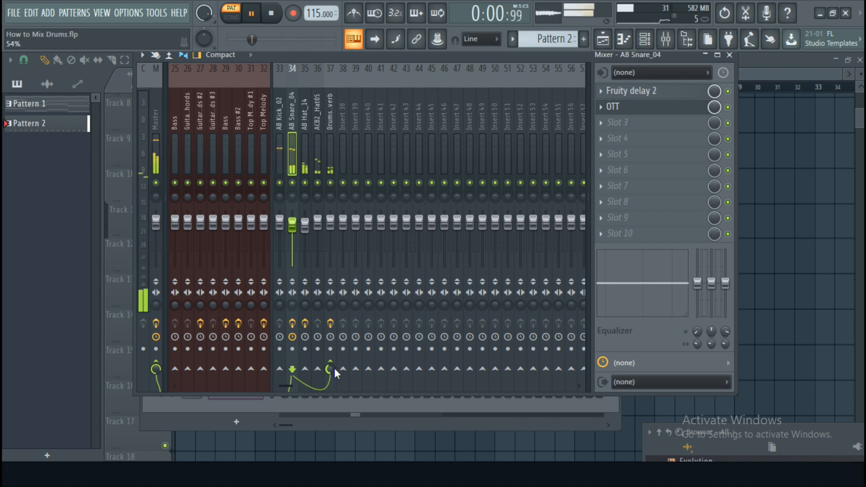
- Raise the AB Hat_14 and ACB2_Hat05 sends to Drums Reverb, soloing AB Hat_14 briefly to check its level
click(304, 124)
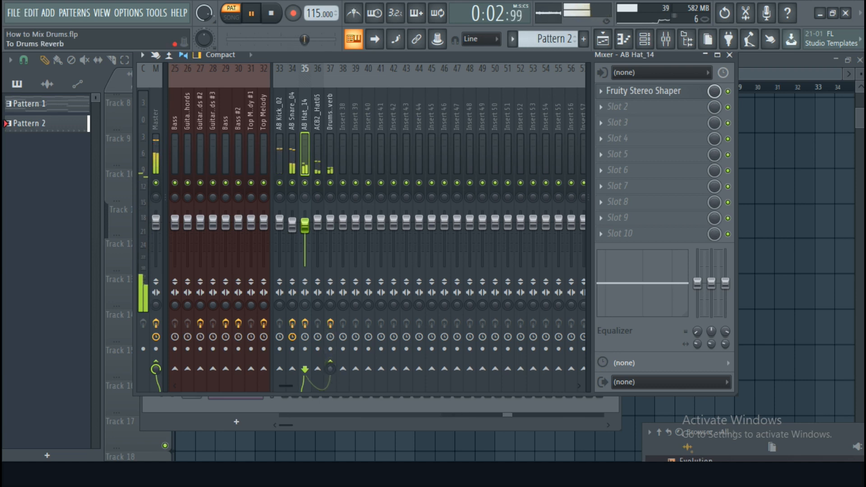
right_click(306, 183)
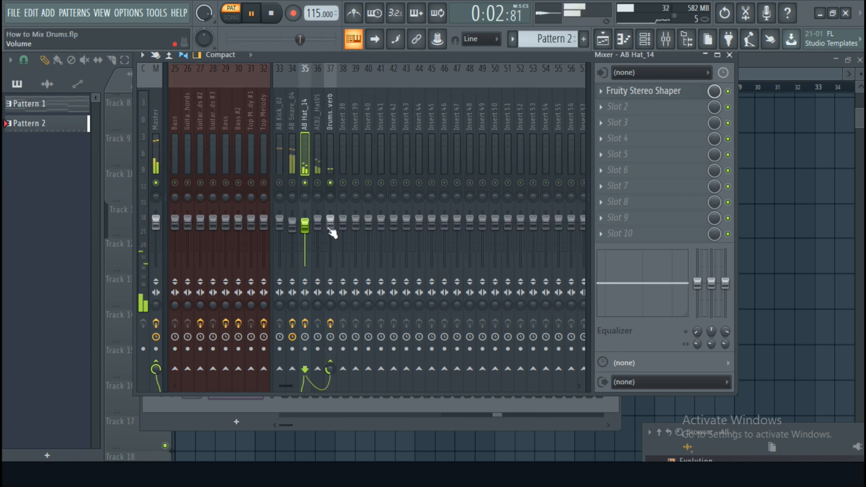
right_click(305, 182)
click(315, 127)
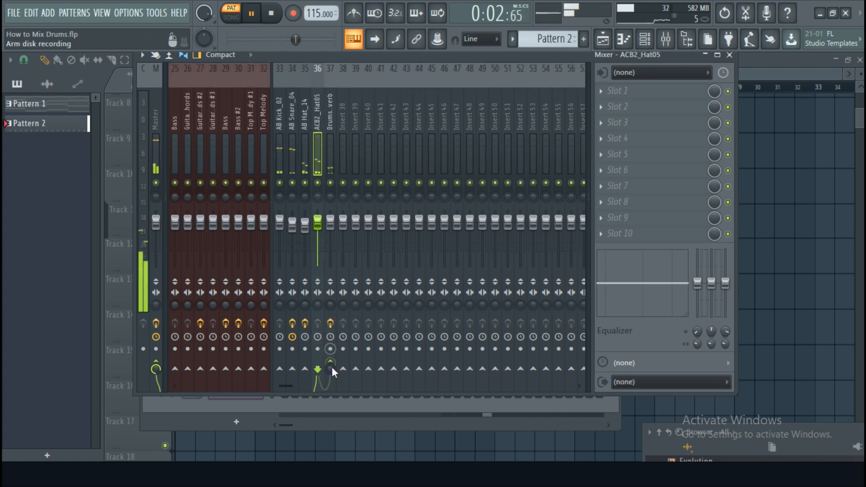
drag(332, 370, 330, 386)
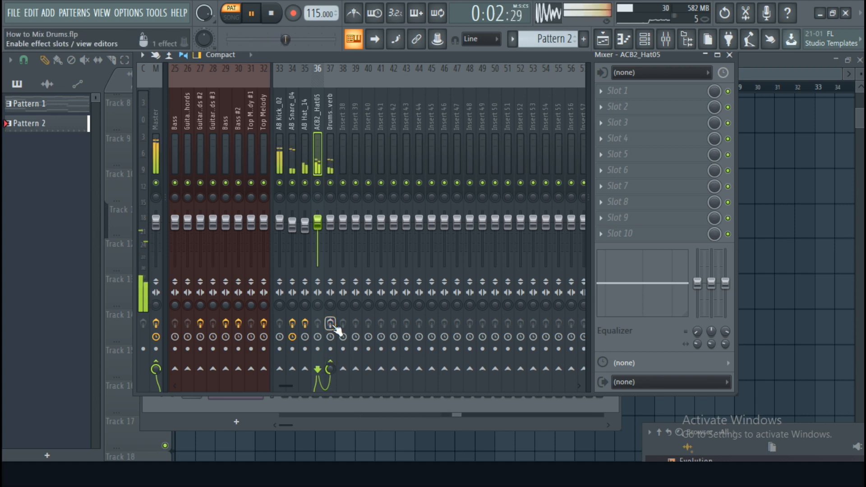
- Fine-tune the AB Snare_04 reverb send and set the AB Kick_02 send to 6% while the kick is soloed
click(291, 126)
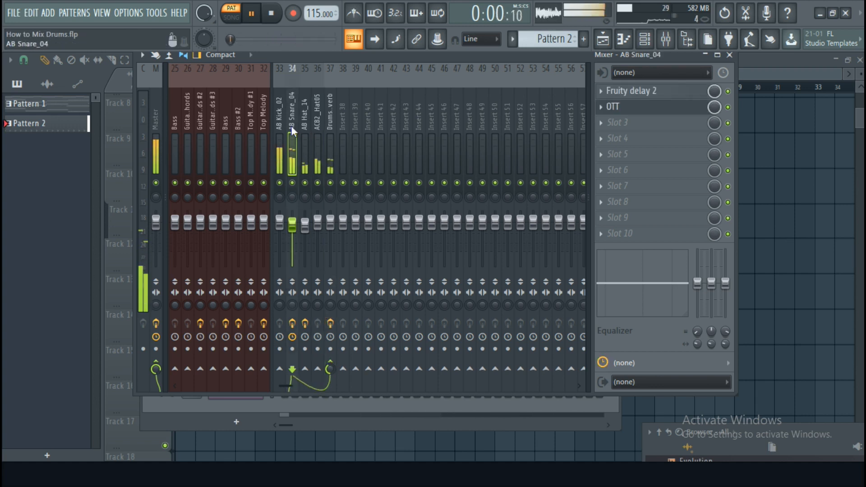
drag(330, 367, 330, 365)
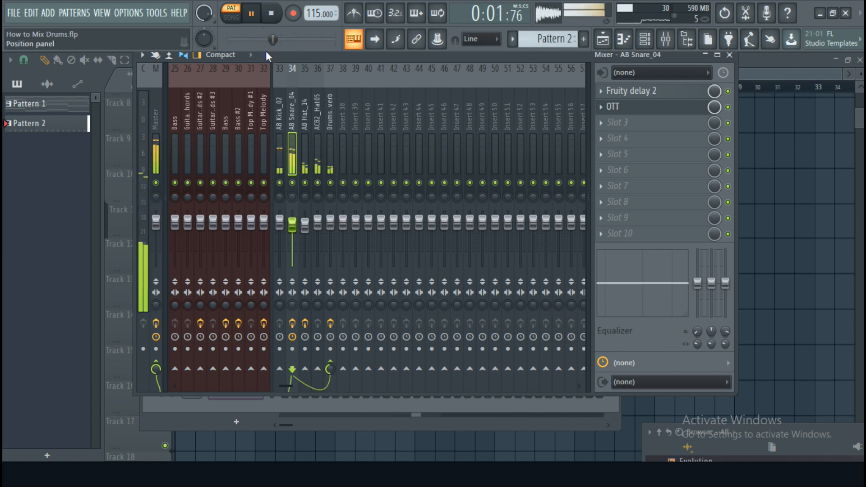
click(283, 120)
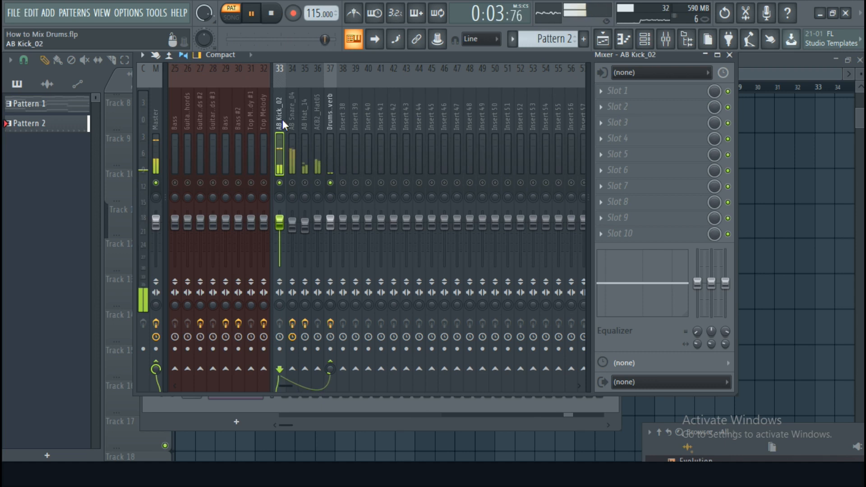
drag(333, 371, 333, 376)
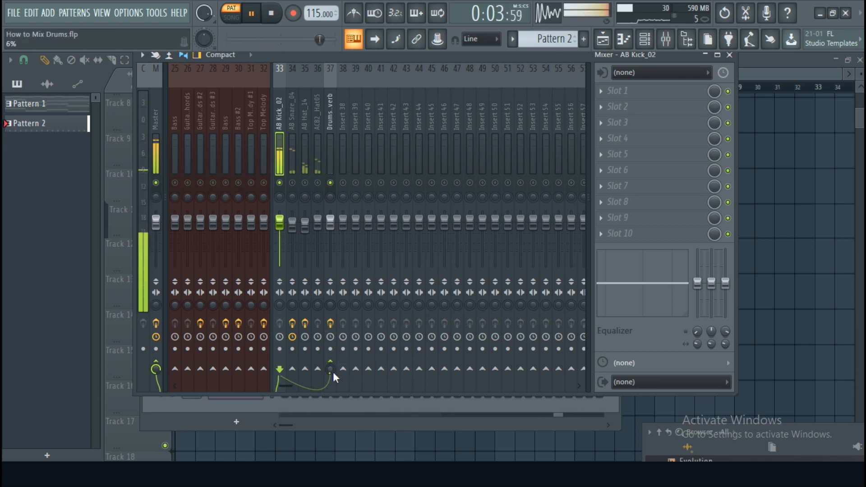
right_click(282, 184)
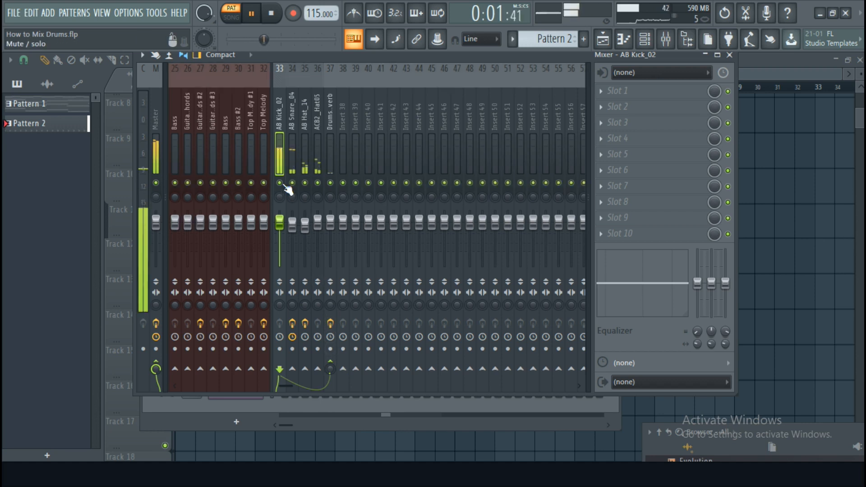
- Audition AB Kick_02 and ACB2_Hat05 in solo, comparing them with the Drums Reverb effects off and on, then unsolo and stop playback
right_click(284, 185)
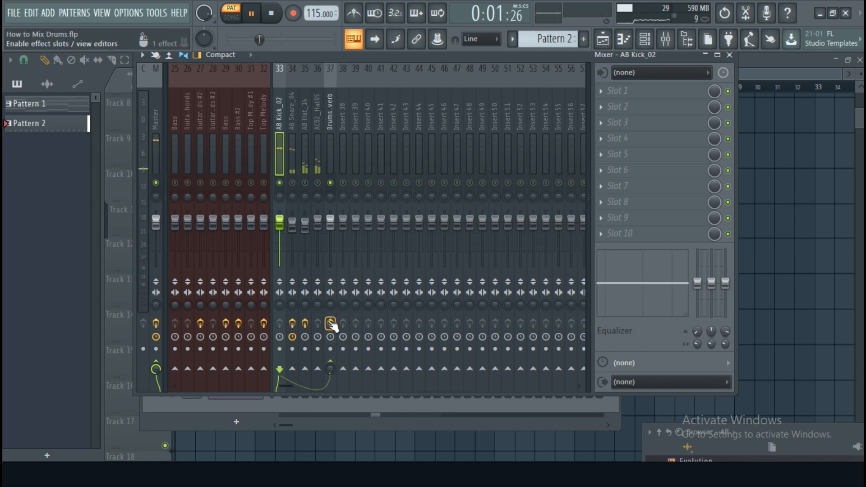
right_click(284, 185)
right_click(308, 183)
click(317, 127)
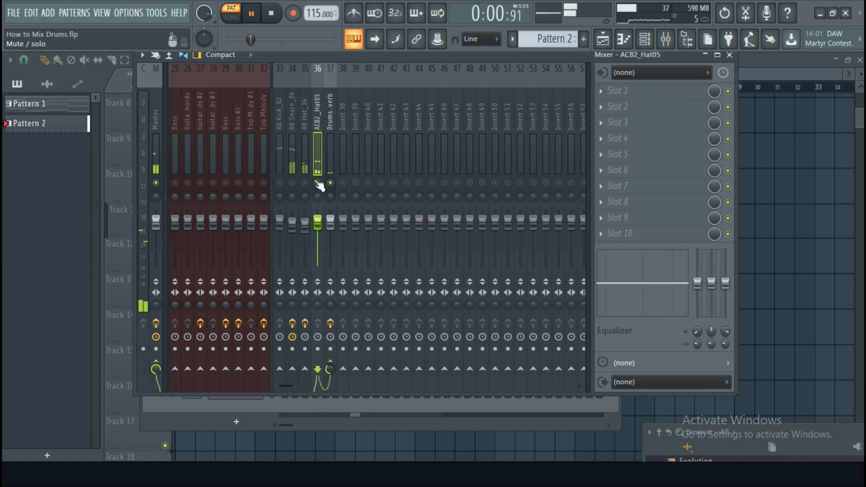
click(330, 323)
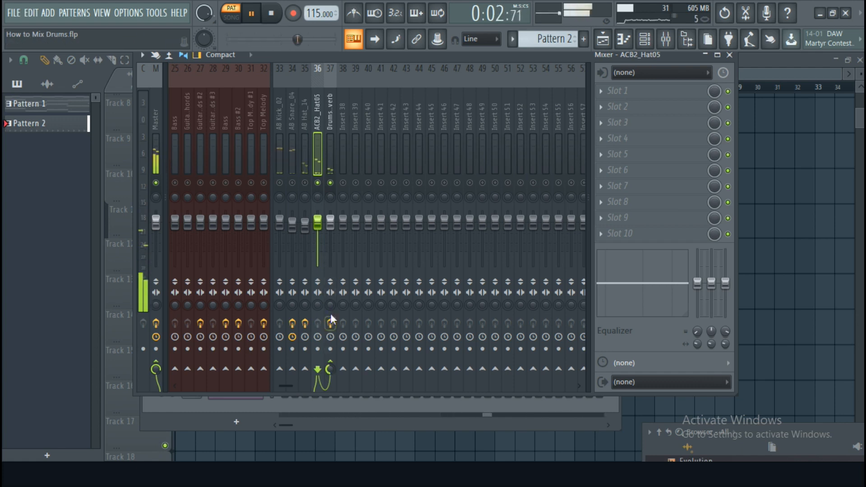
right_click(317, 181)
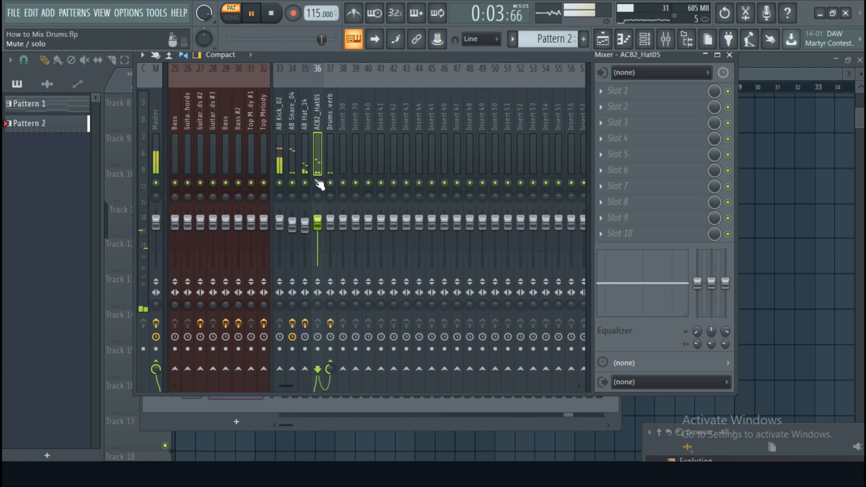
click(272, 14)
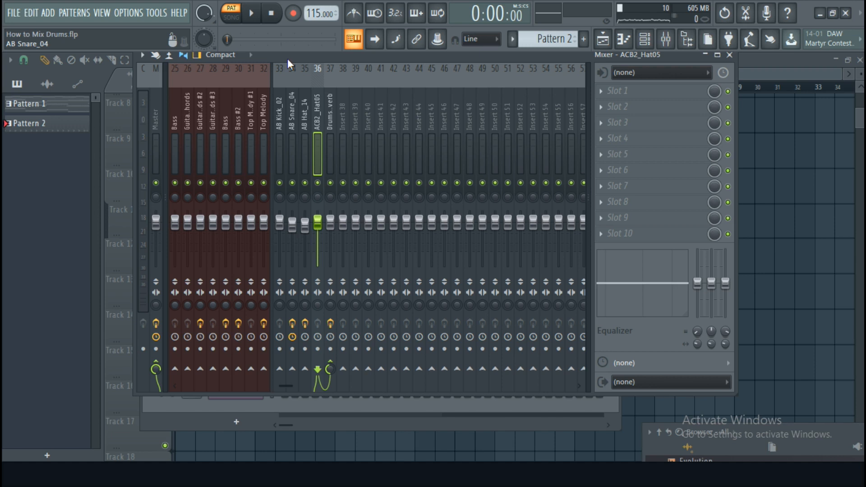
- Play Pattern 2 and compare the full drum mix with the Drums Reverb track muted and unmuted, then stop playback
click(251, 13)
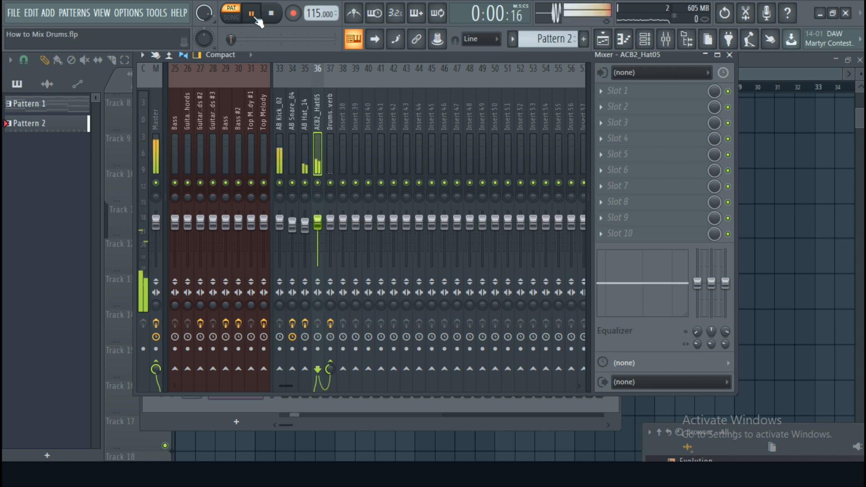
click(327, 126)
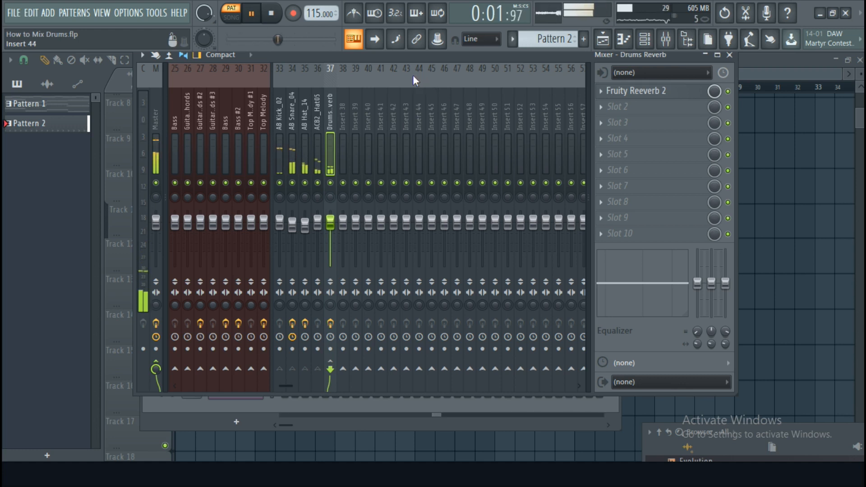
key(space)
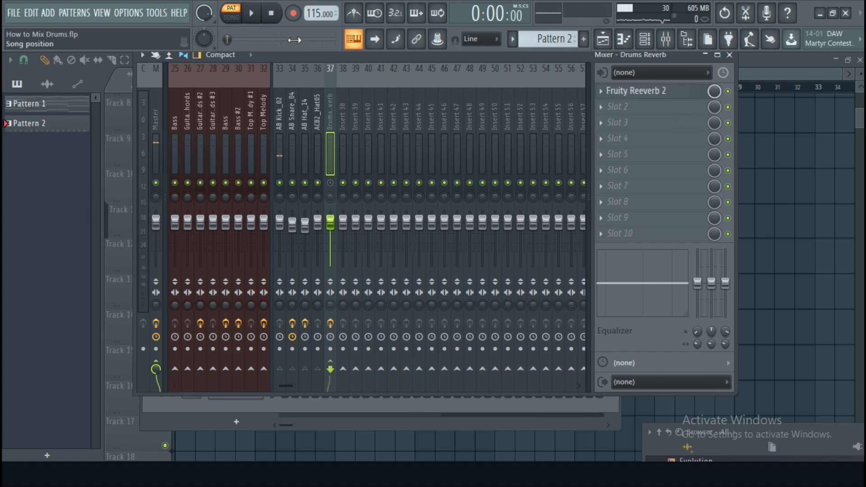
click(253, 19)
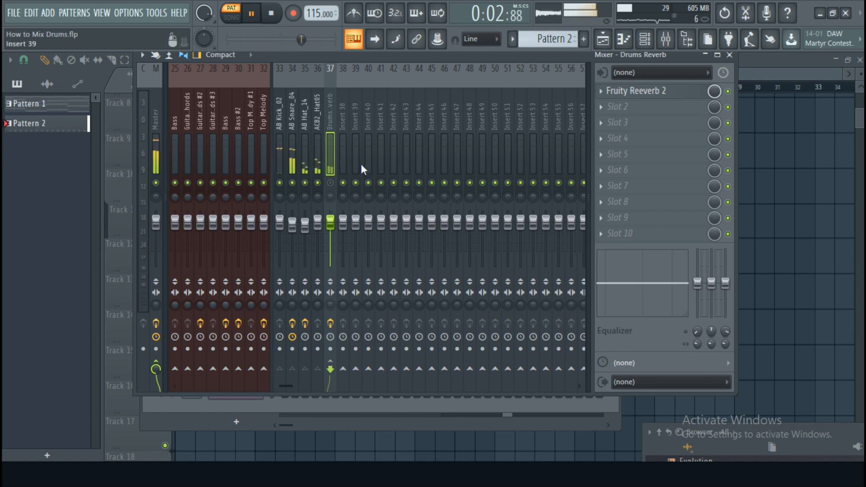
click(330, 183)
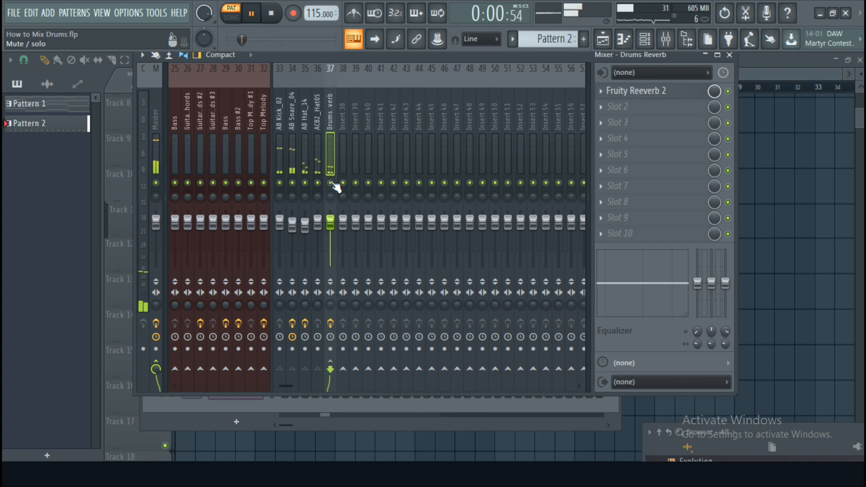
click(274, 15)
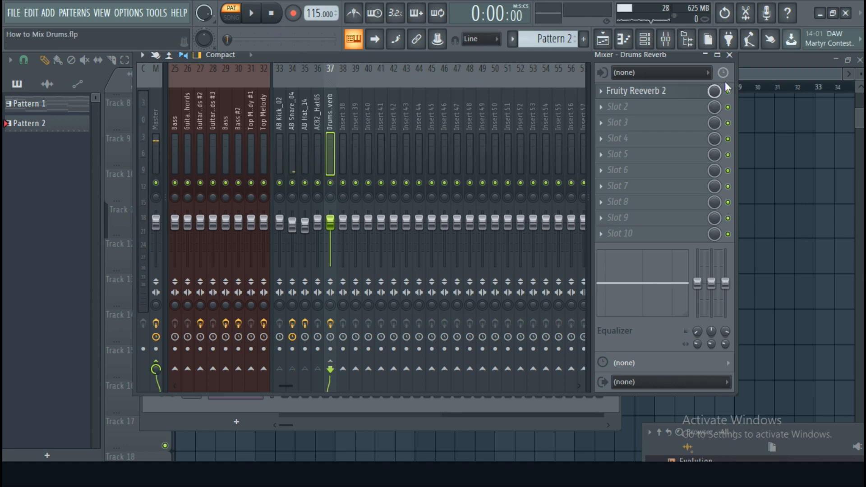
- Switch to song mode and compare the full arrangement with Drums Reverb active and muted, leaving the reverb track unmuted and playback stopped
click(772, 65)
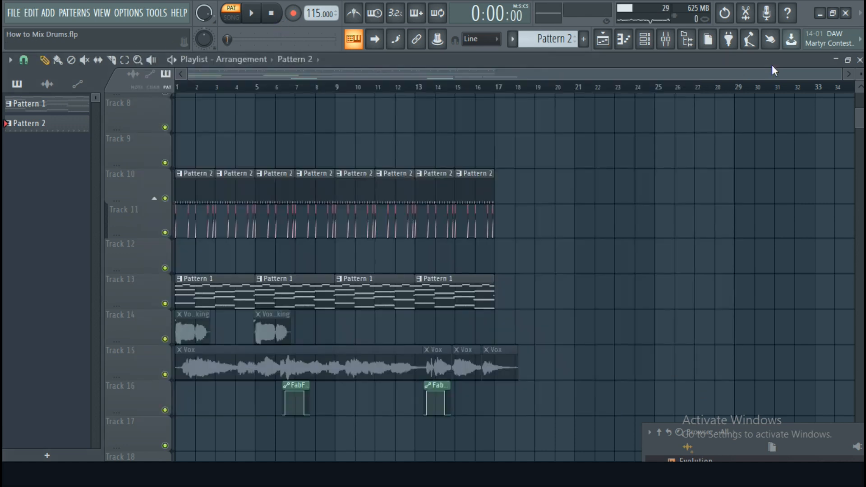
click(237, 89)
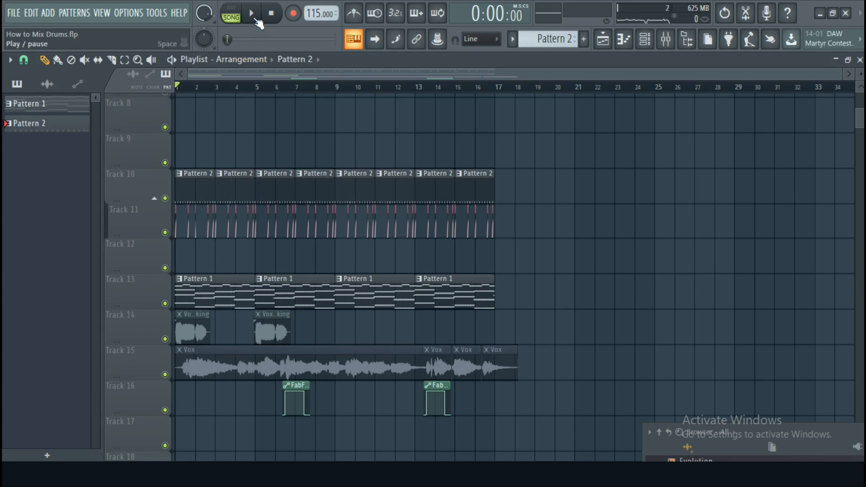
click(252, 14)
click(666, 39)
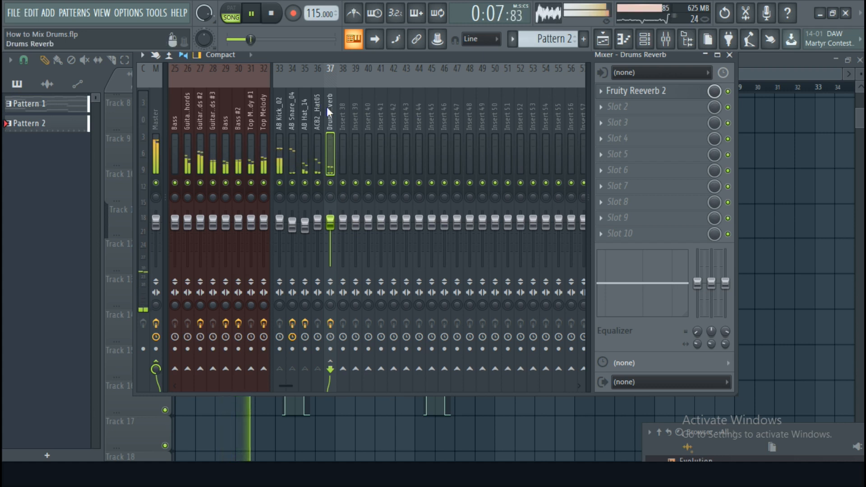
click(273, 22)
click(333, 182)
click(251, 13)
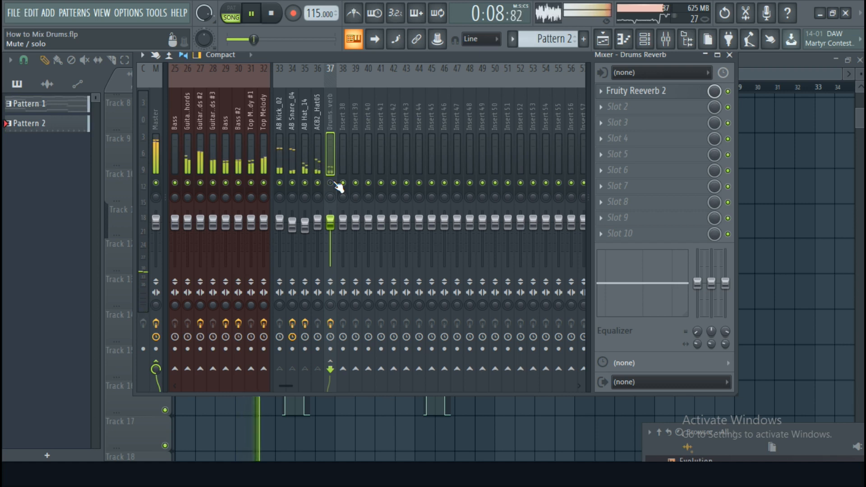
click(279, 14)
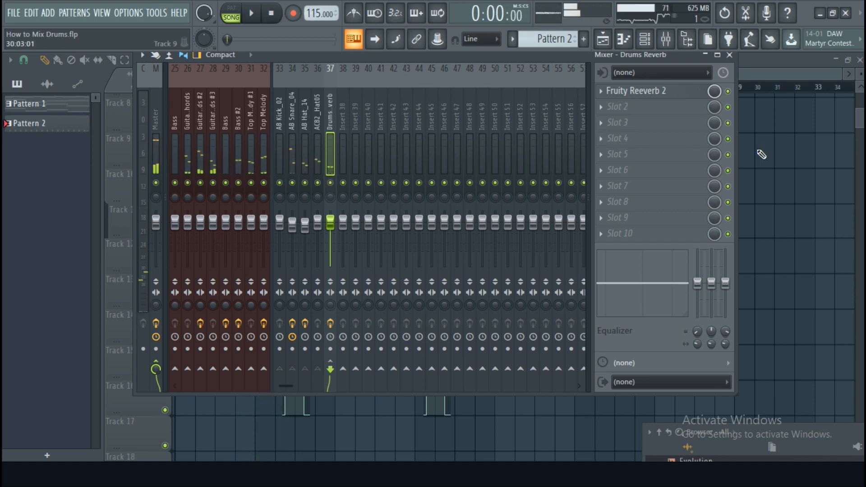
- Close the mixer and bring up the channel rack for Pattern 2
key(F9)
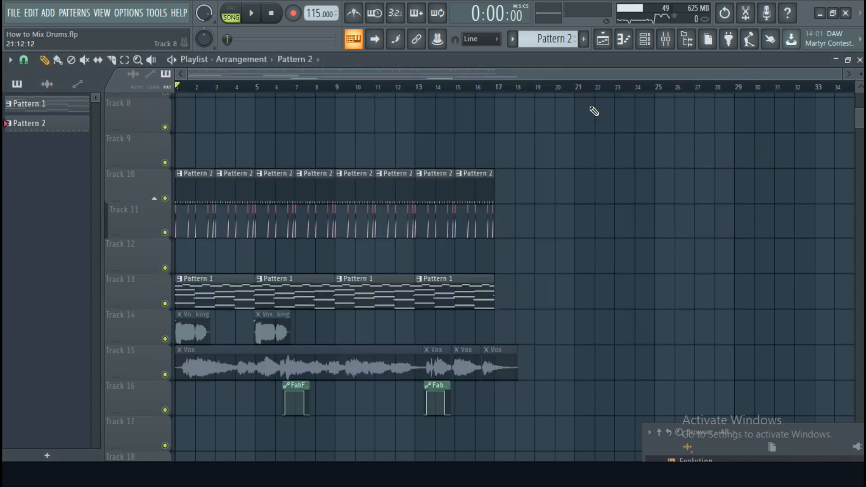
click(645, 45)
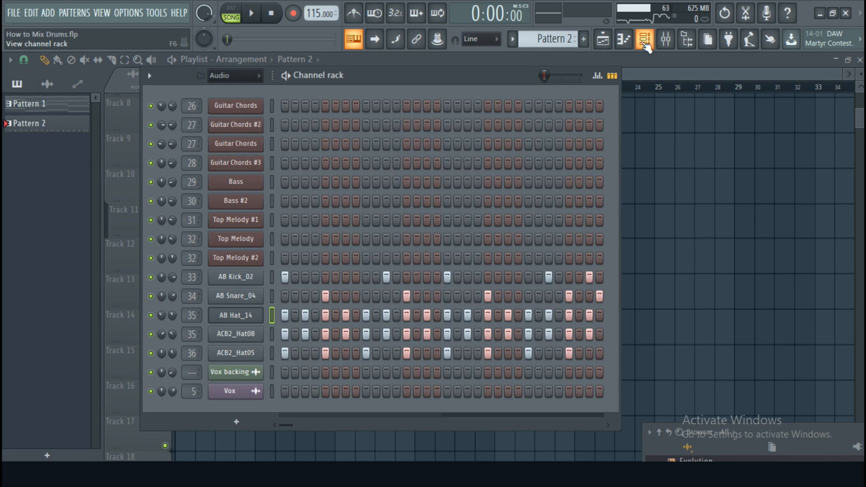